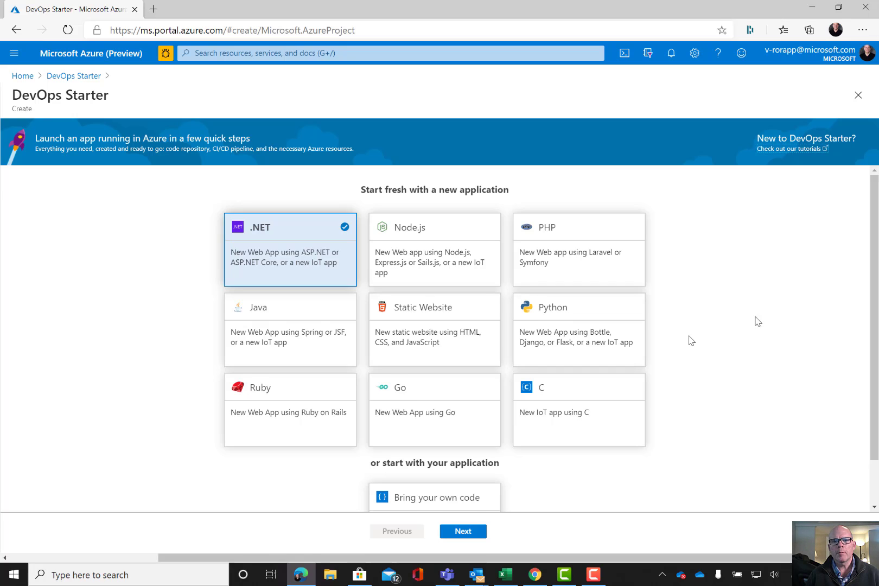
# Choose Static Website as the runtime and framework, with Web App for Containers as the deployment service
pyautogui.click(411, 320)
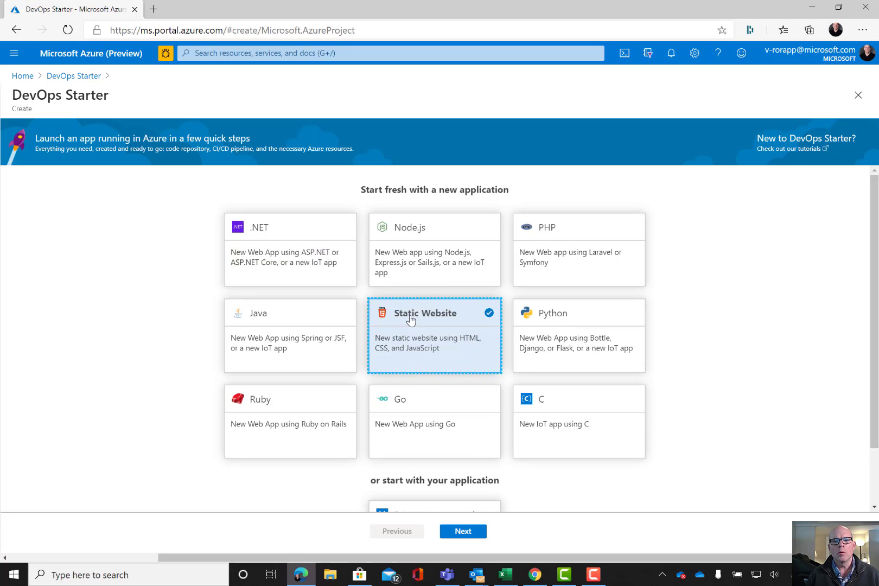
pyautogui.click(463, 531)
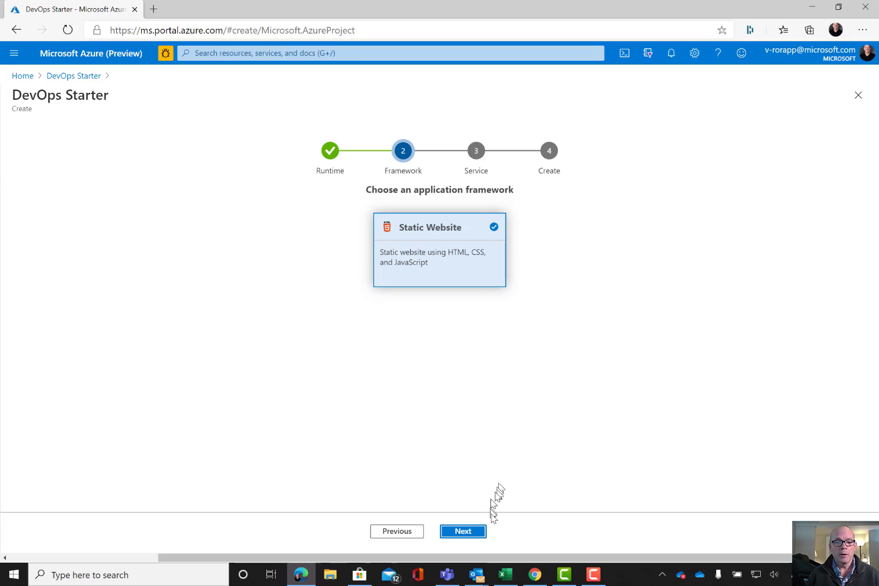
pyautogui.click(472, 535)
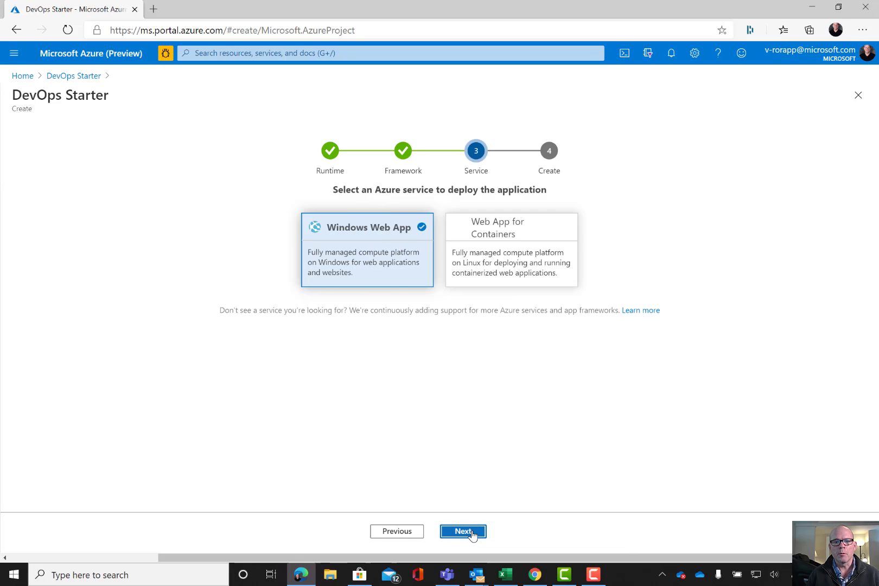
pyautogui.click(513, 233)
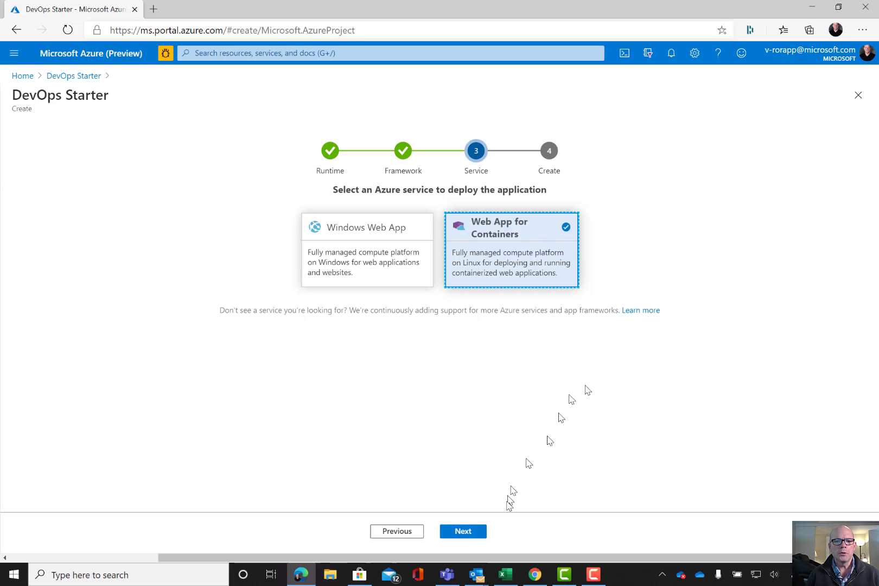
pyautogui.click(476, 534)
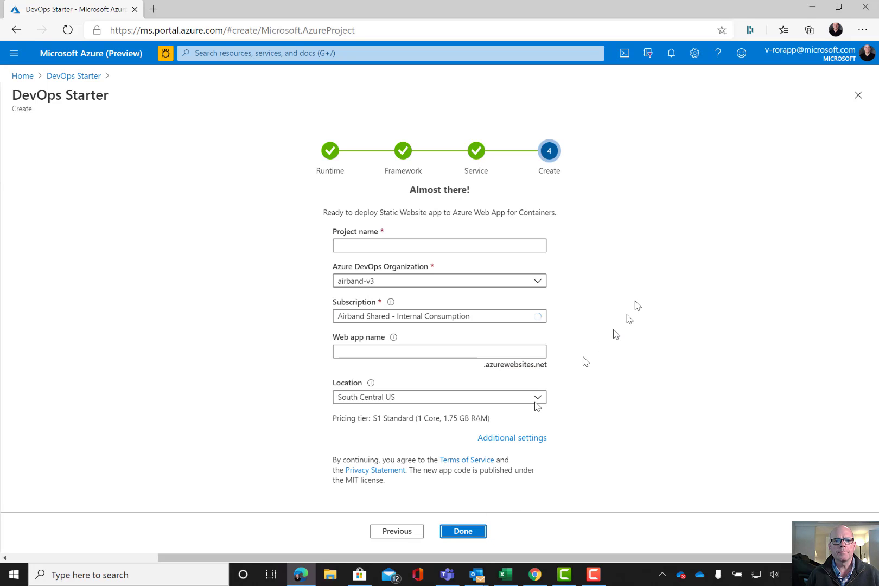
# Name the project airband-devops-03
pyautogui.click(391, 247)
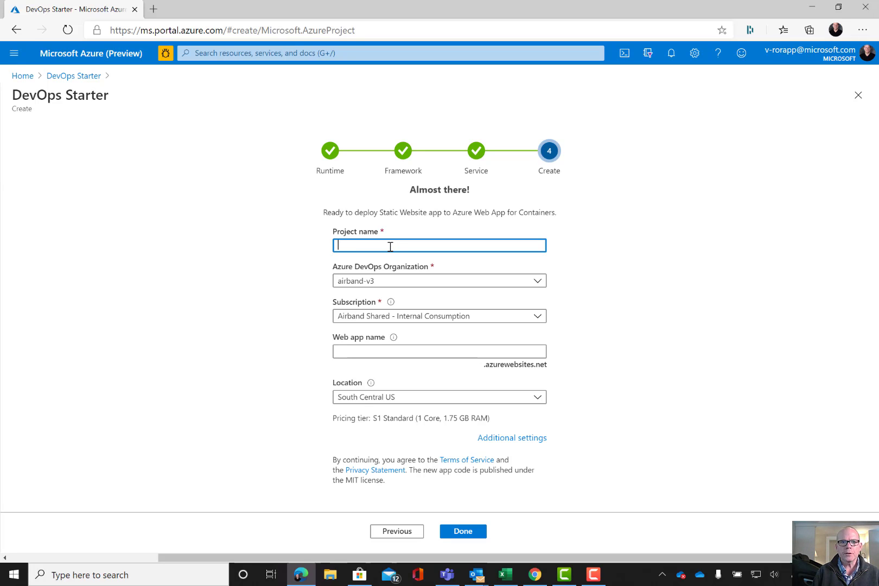
pyautogui.write('airband')
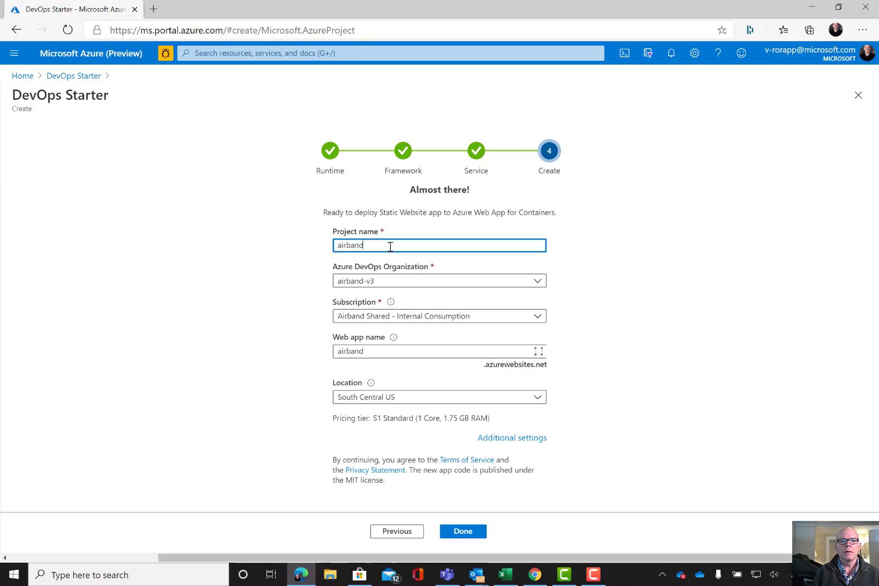
pyautogui.write('-')
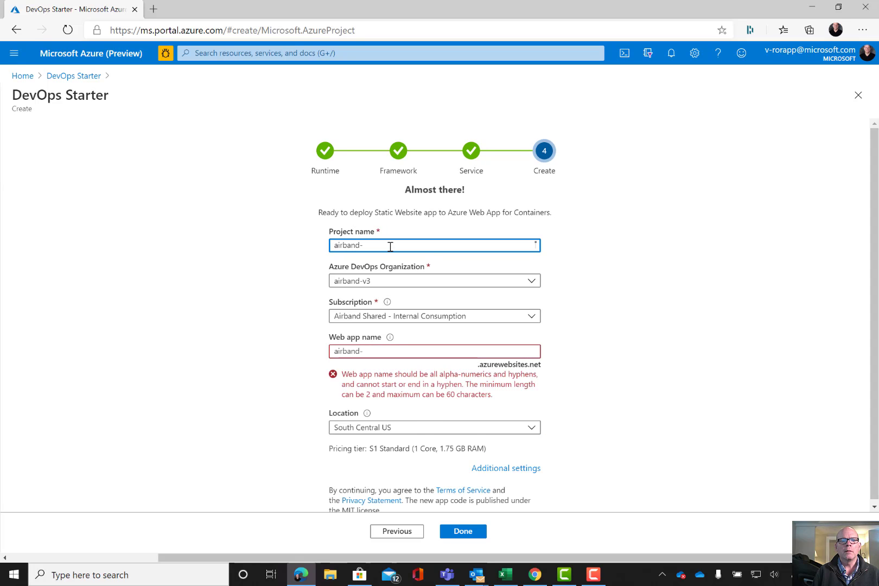
pyautogui.write('devops-03')
pyautogui.press('Tab')
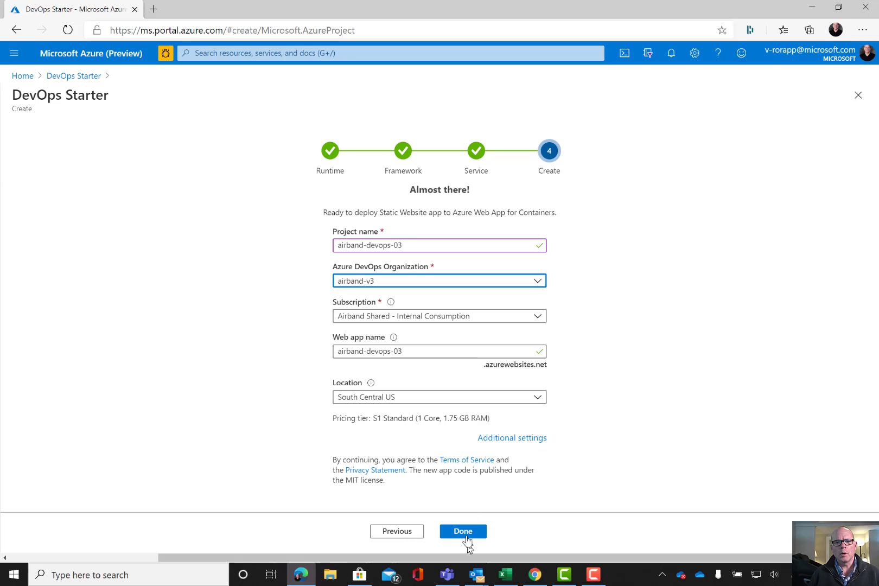
# Select the S1 Standard (1 Core, 1.75 GB RAM) pricing tier in the additional settings and start creating the project
pyautogui.click(528, 437)
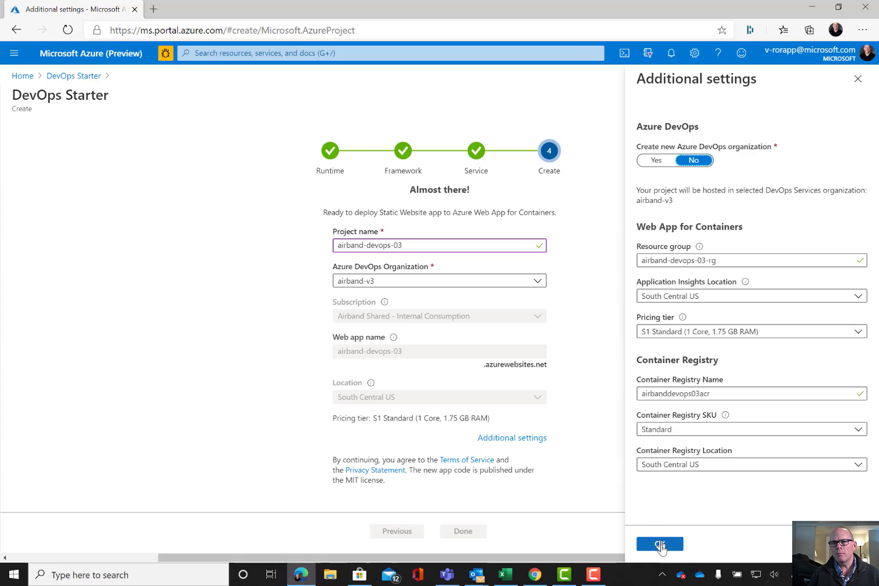
pyautogui.click(678, 333)
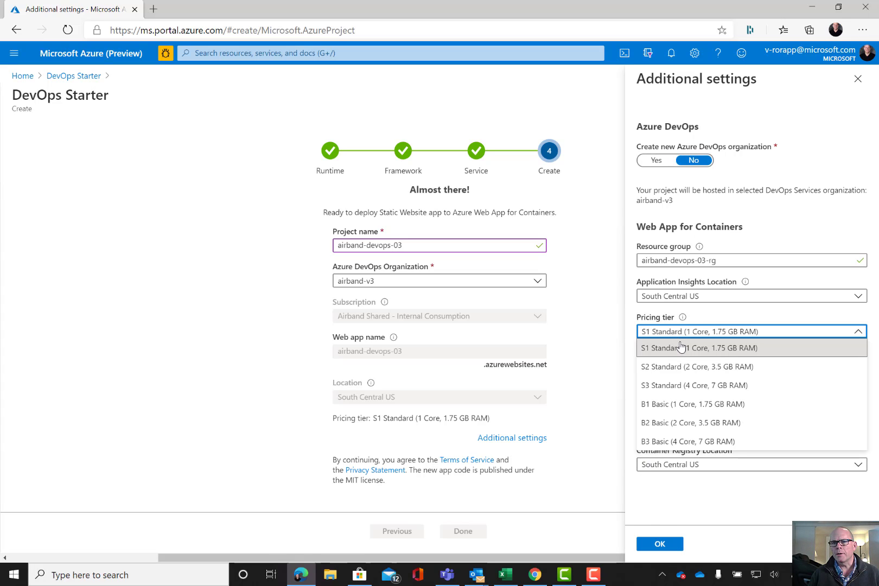
pyautogui.click(679, 349)
pyautogui.click(667, 547)
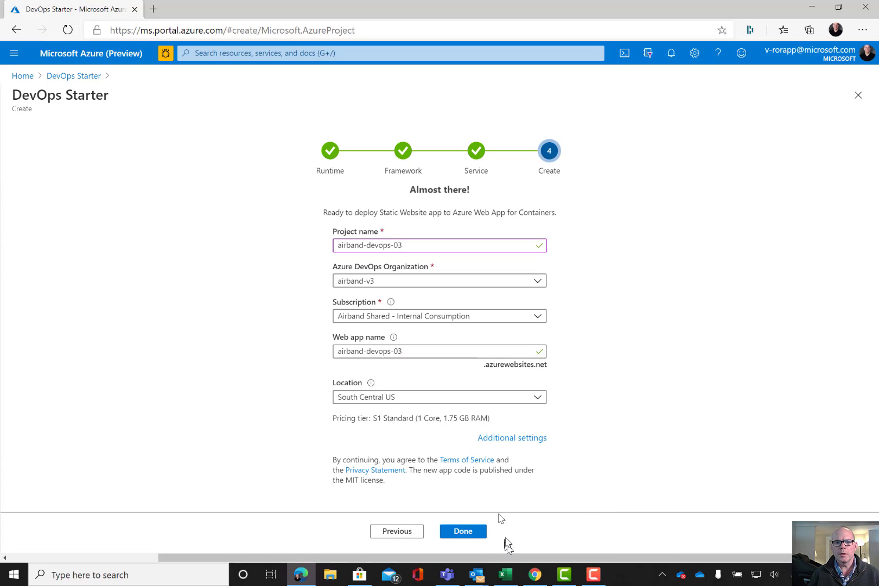
pyautogui.click(464, 531)
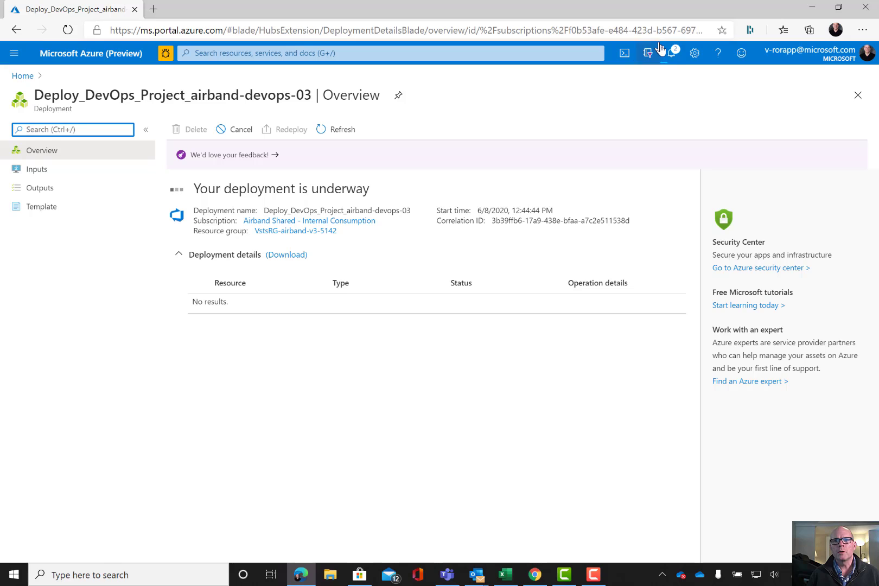
# Check the deployment's progress in the notifications and open the deployed airband-devops-03 resource
pyautogui.click(673, 54)
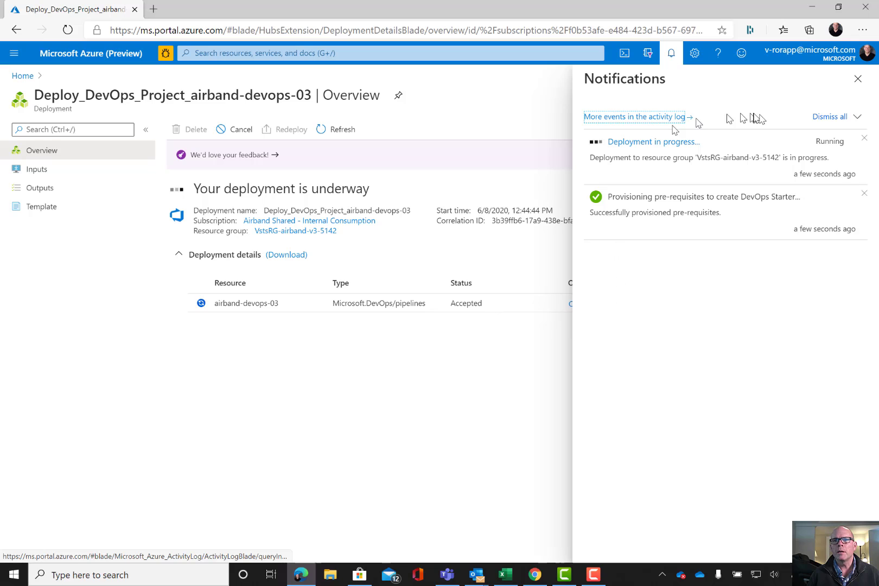
pyautogui.click(858, 80)
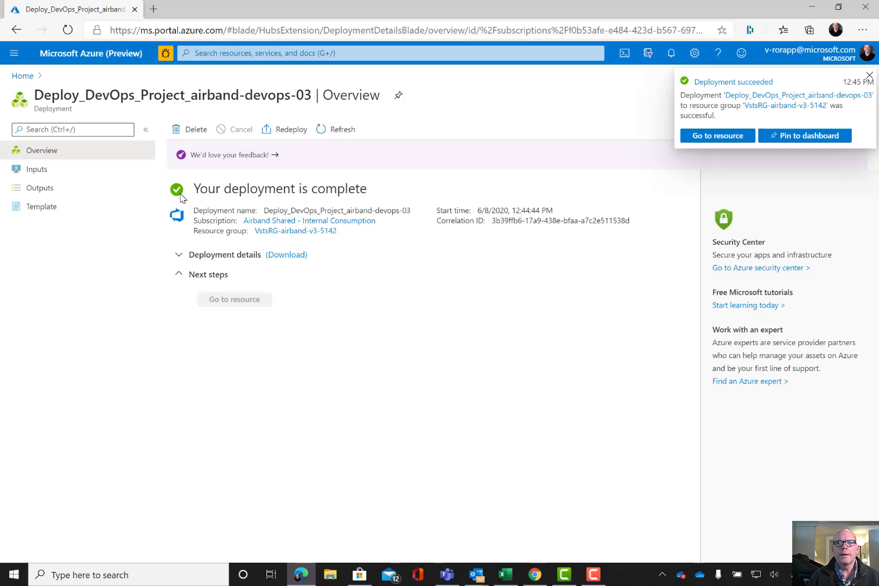
pyautogui.click(720, 136)
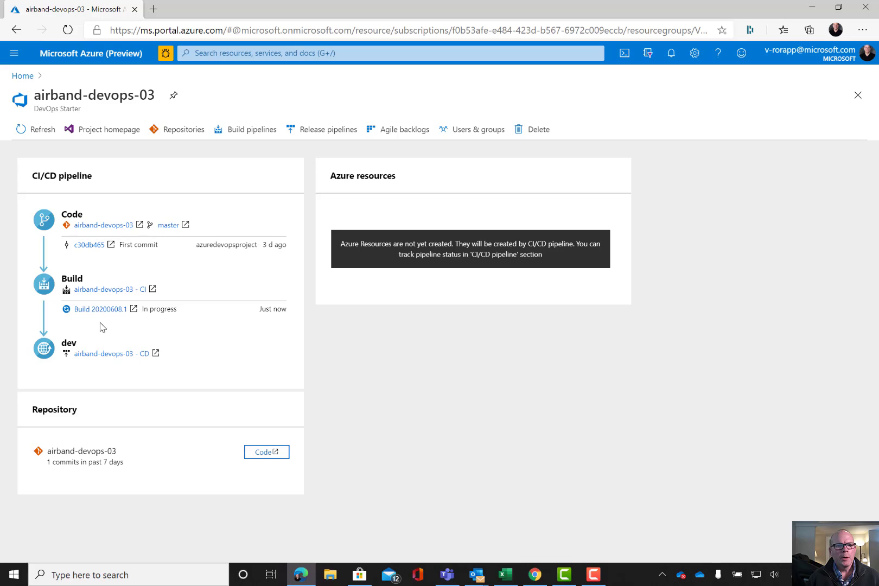
# Open the project's homepage in Azure DevOps and view the project summary
pyautogui.click(99, 134)
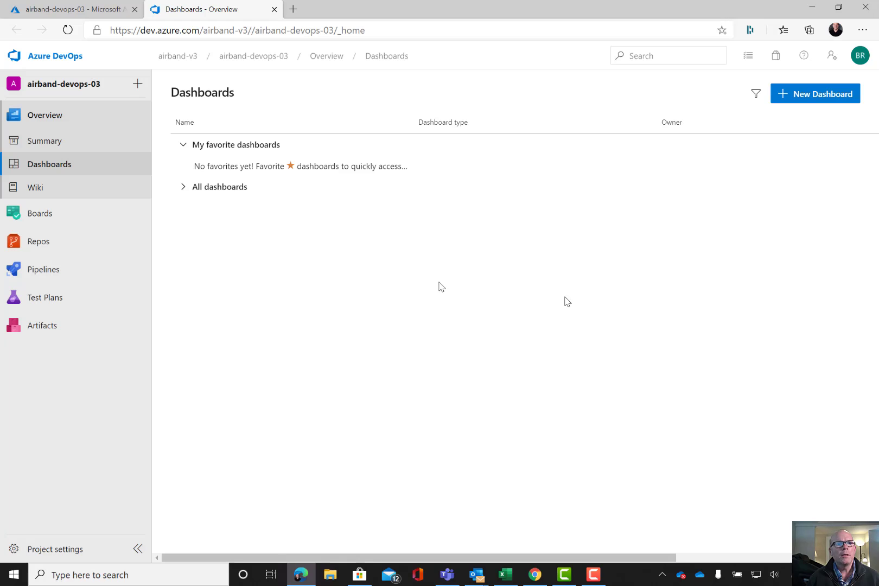
pyautogui.click(60, 118)
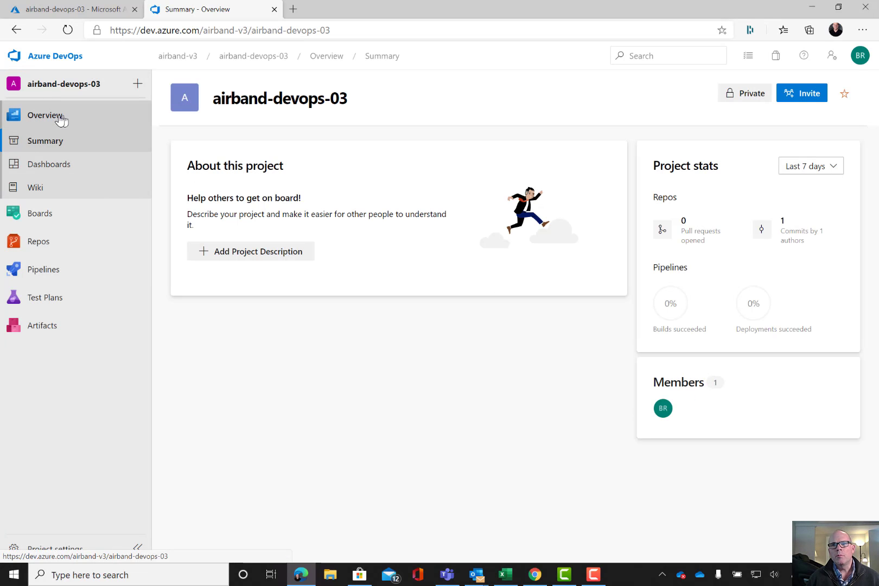
pyautogui.click(41, 140)
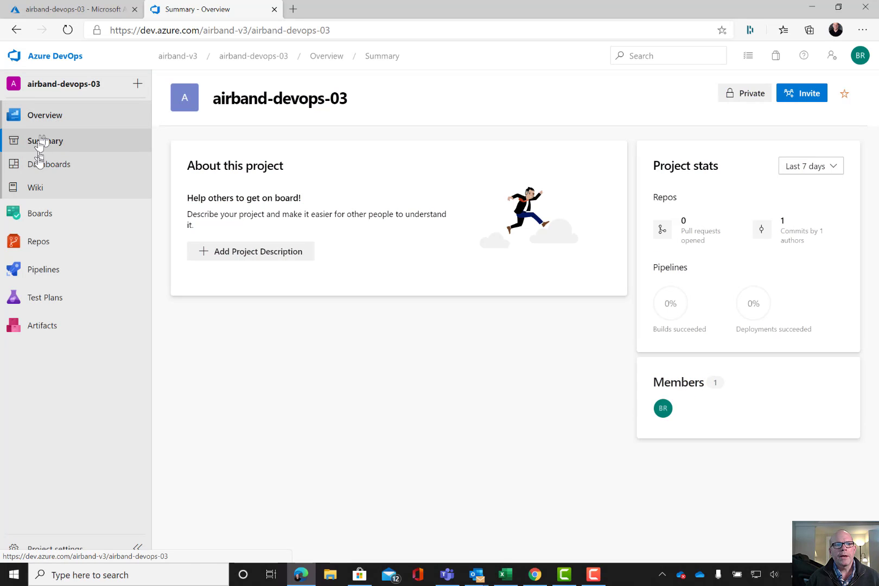
# Add a Deployment status widget to the first row of the team's overview dashboard
pyautogui.click(38, 166)
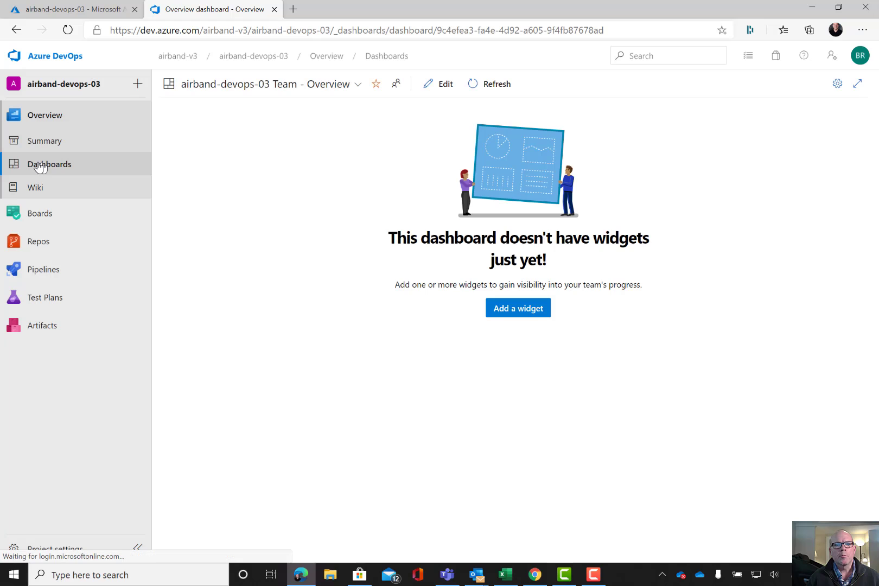
pyautogui.click(516, 307)
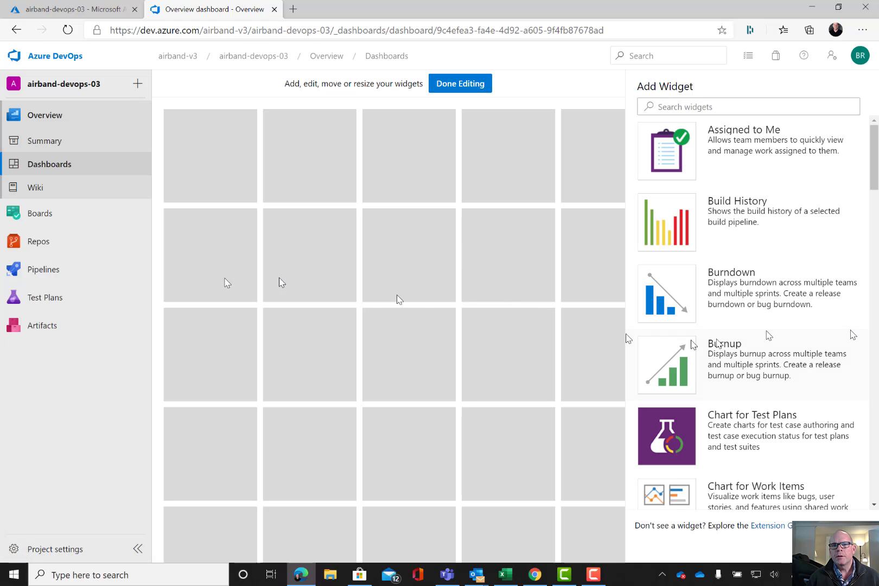
pyautogui.scroll(-9, 816, 331)
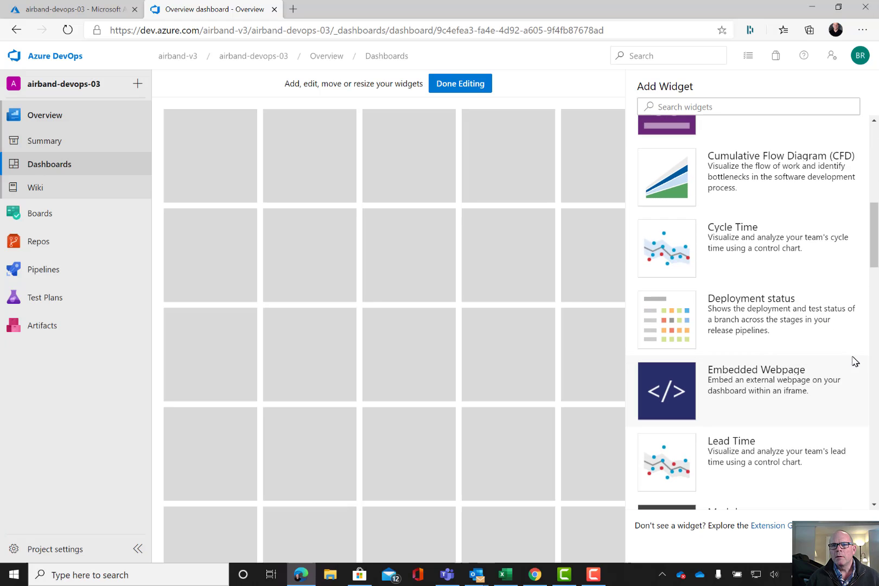
pyautogui.moveTo(802, 316); pyautogui.dragTo(588, 307)
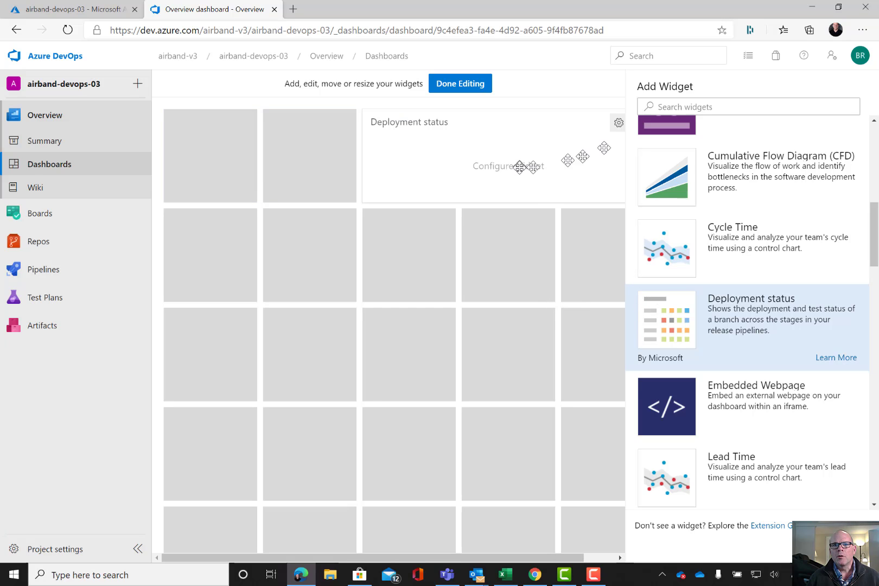
pyautogui.click(617, 123)
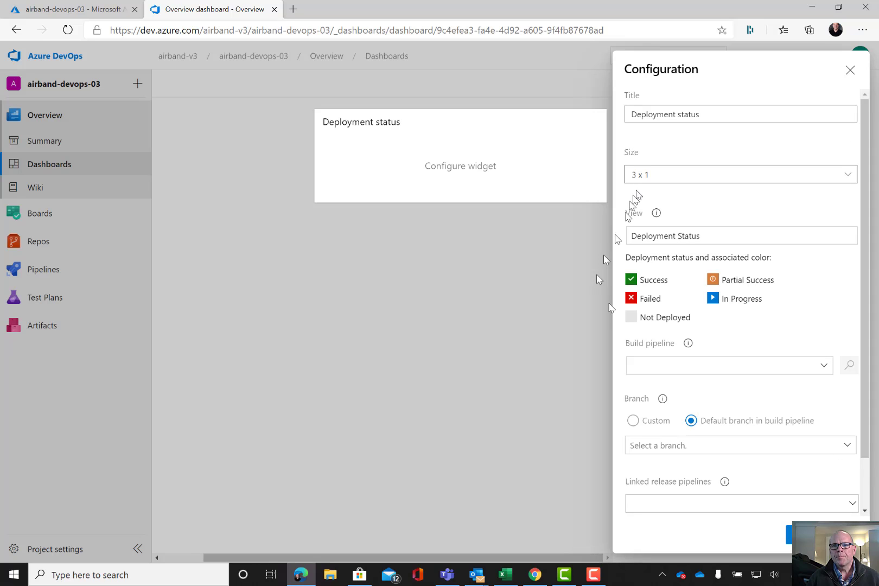
pyautogui.click(692, 502)
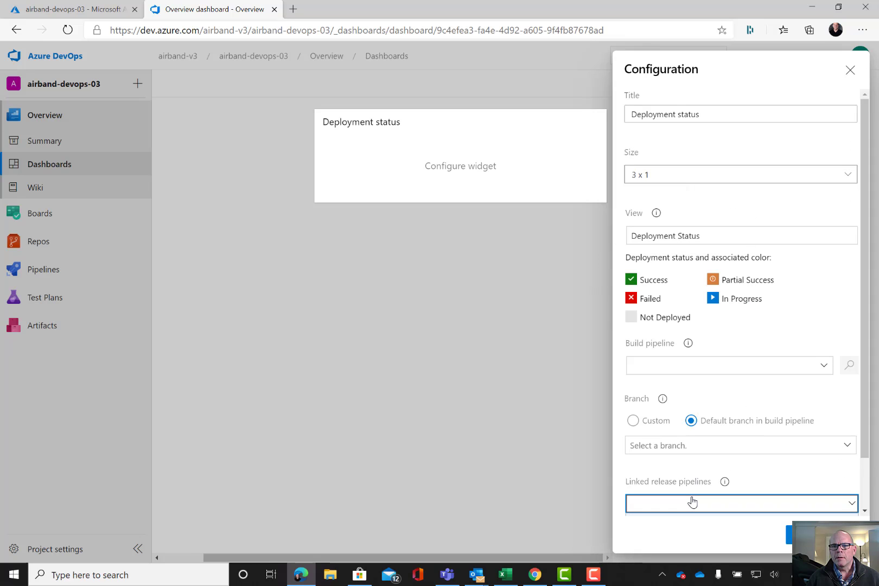
pyautogui.click(803, 535)
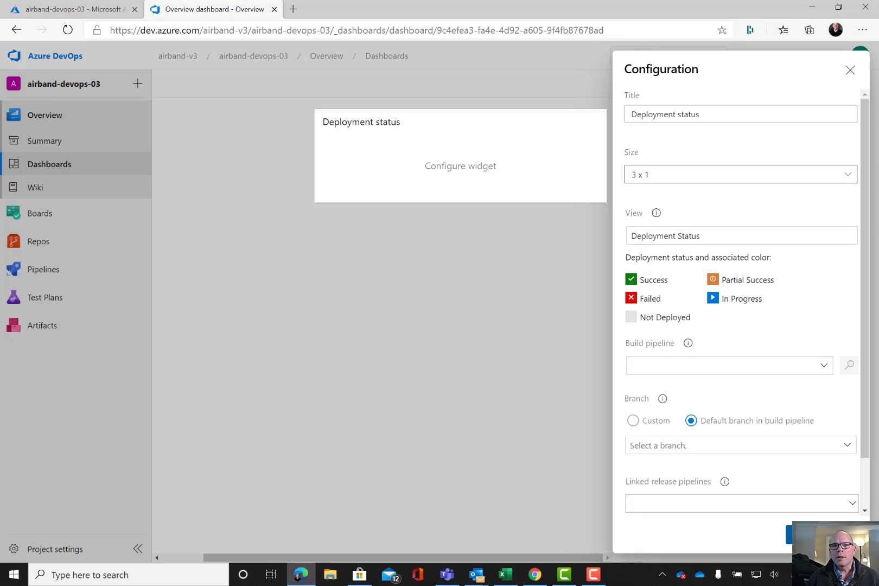
pyautogui.click(695, 133)
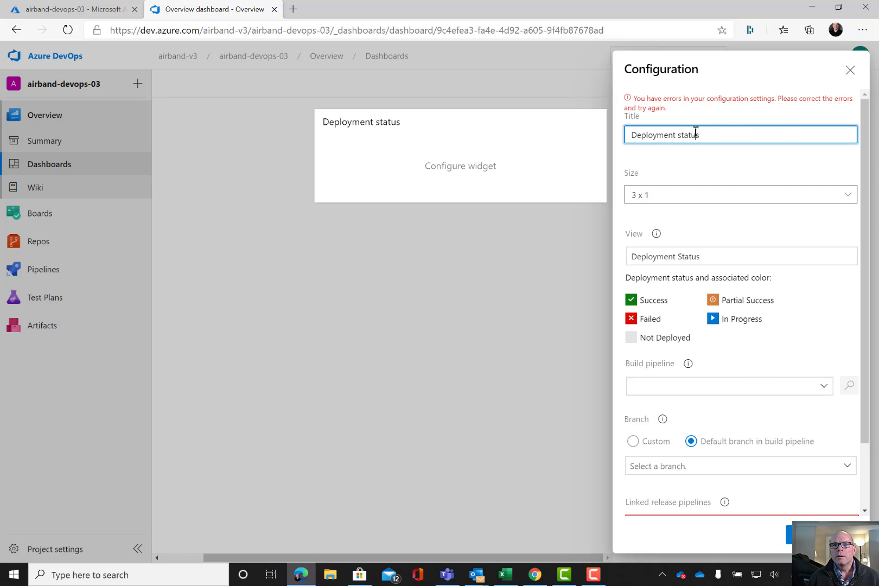
pyautogui.click(849, 70)
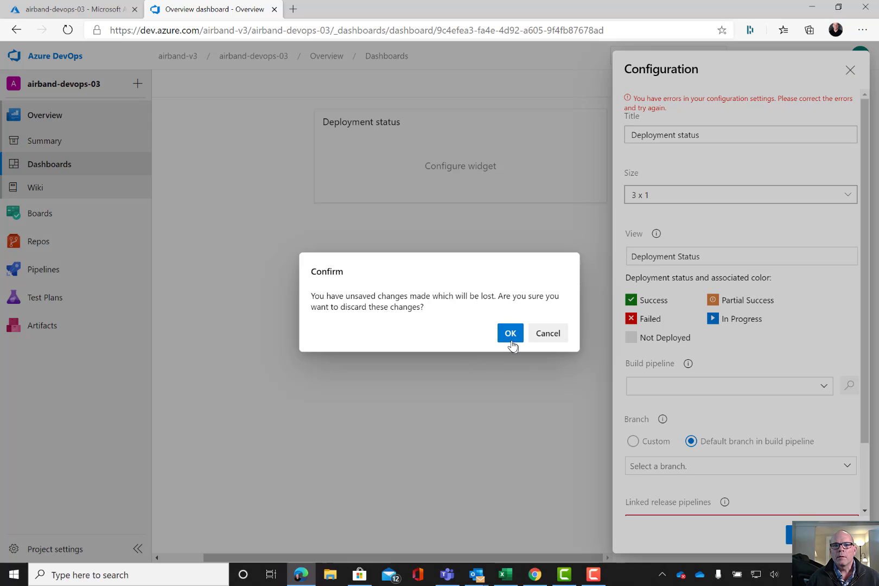
pyautogui.click(512, 334)
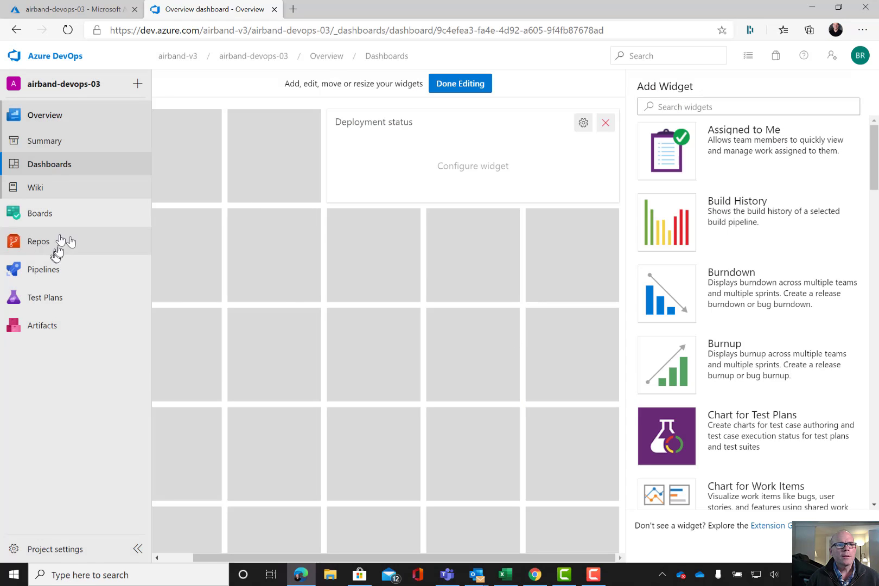
# View the project's work items, and examine the repository files inside the Application folder
pyautogui.click(44, 214)
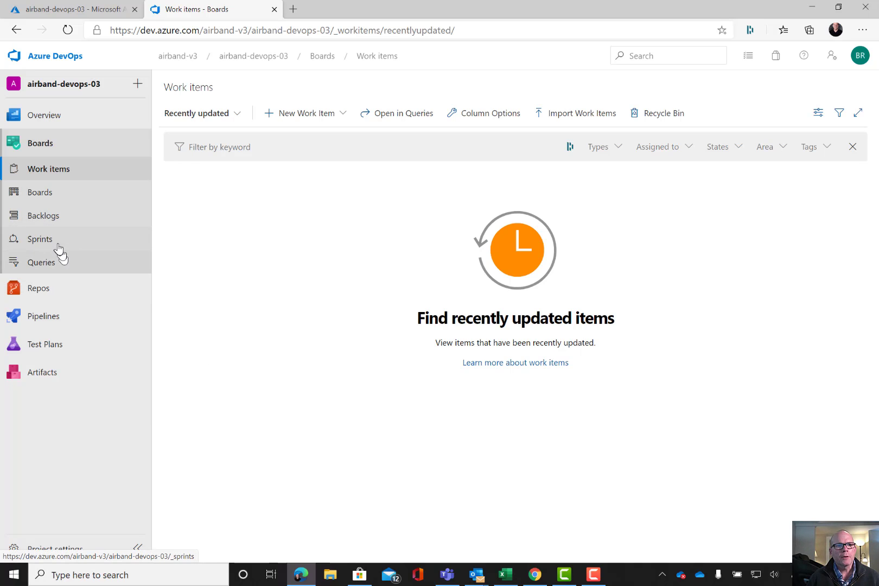
pyautogui.moveTo(49, 294)
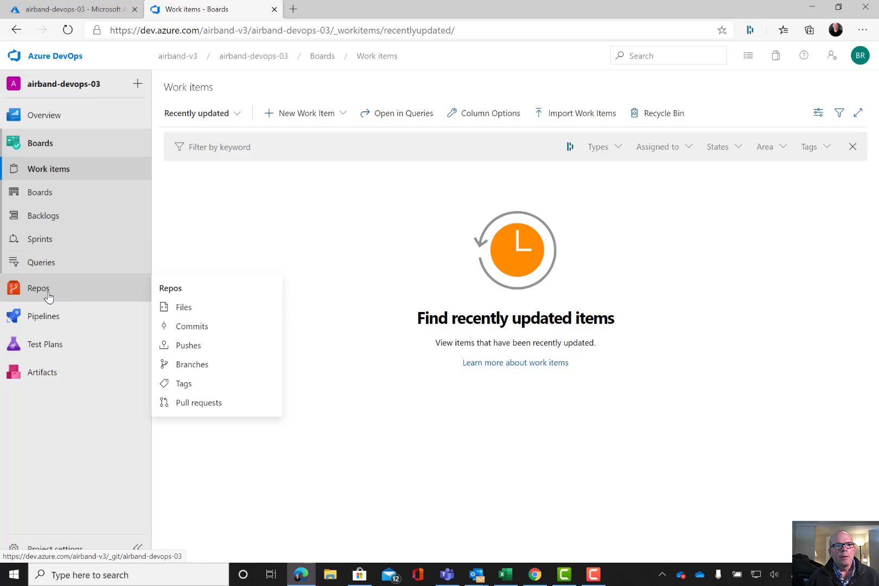
pyautogui.click(49, 294)
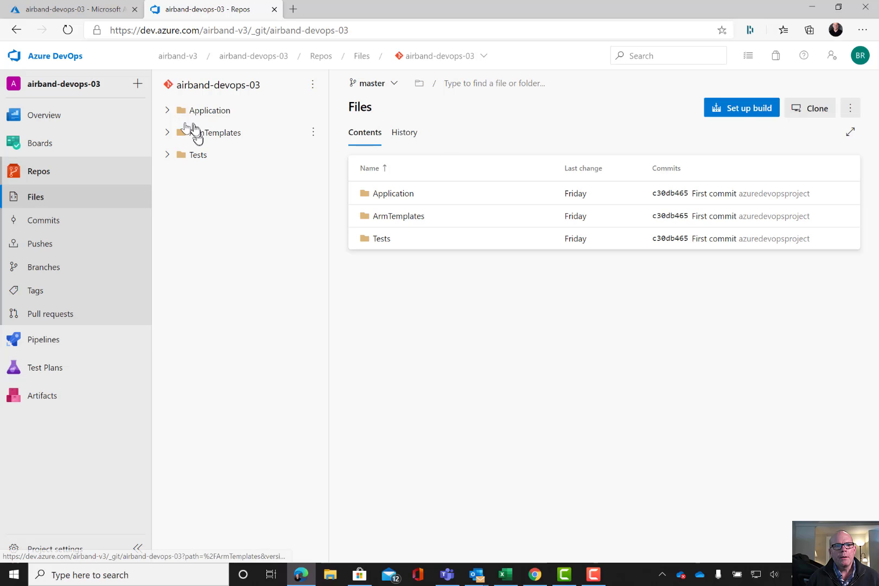
pyautogui.click(165, 110)
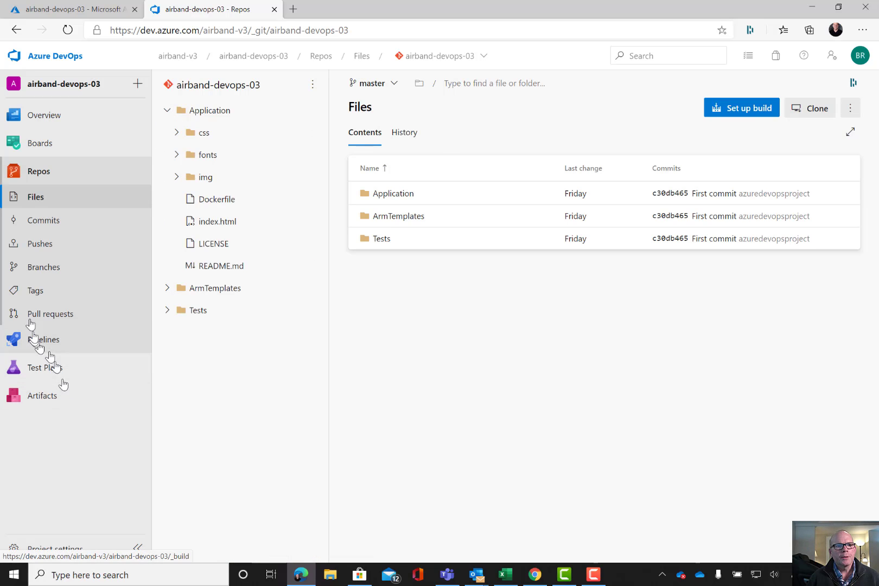
# View the project's test plans and the form for a new test plan, and open the Artifacts packages page
pyautogui.click(37, 368)
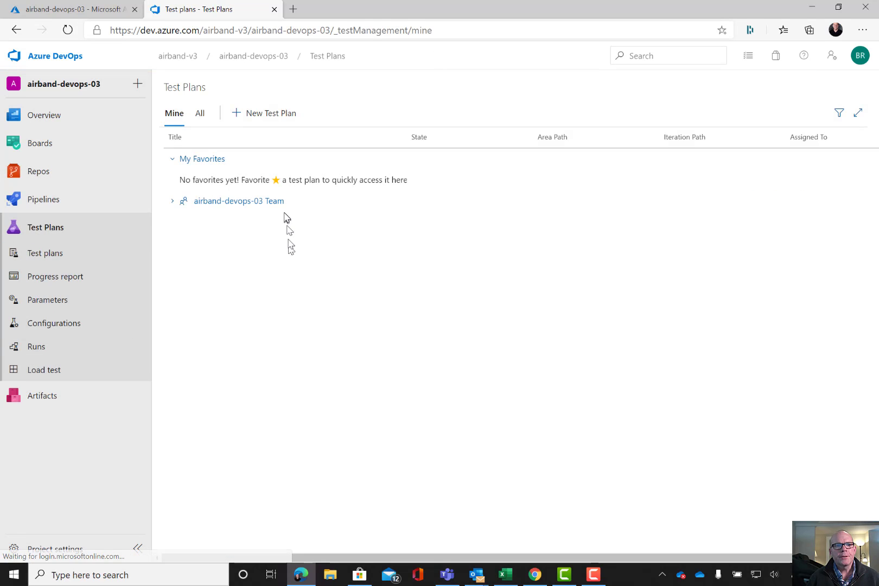
pyautogui.click(254, 113)
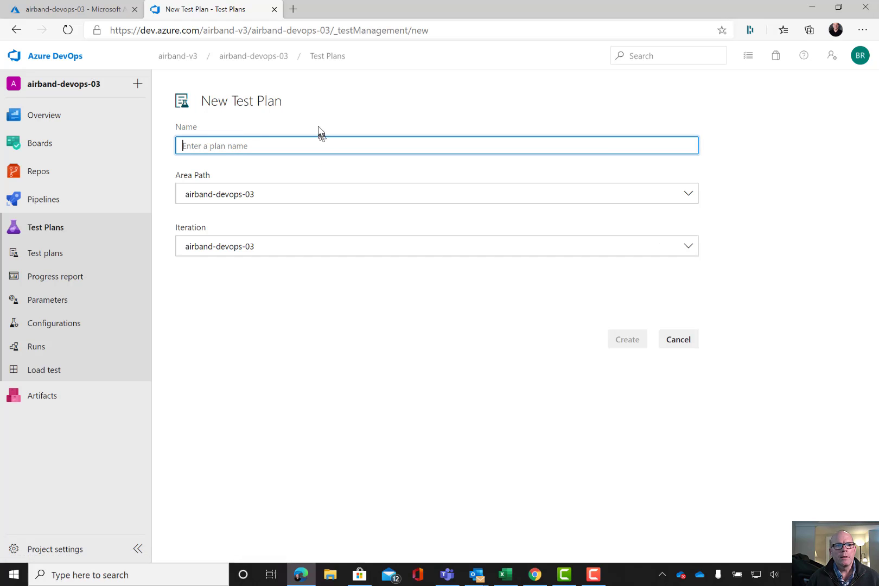
pyautogui.click(45, 404)
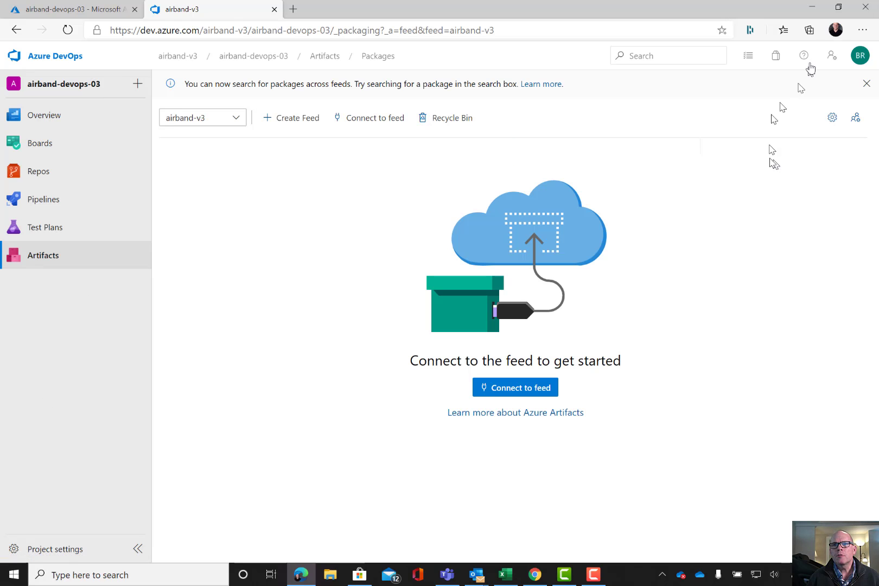
# Open the Visual Studio Marketplace and browse the Azure DevOps extensions down to the Azure Boards and Azure Pipelines categories
pyautogui.click(776, 57)
pyautogui.click(757, 85)
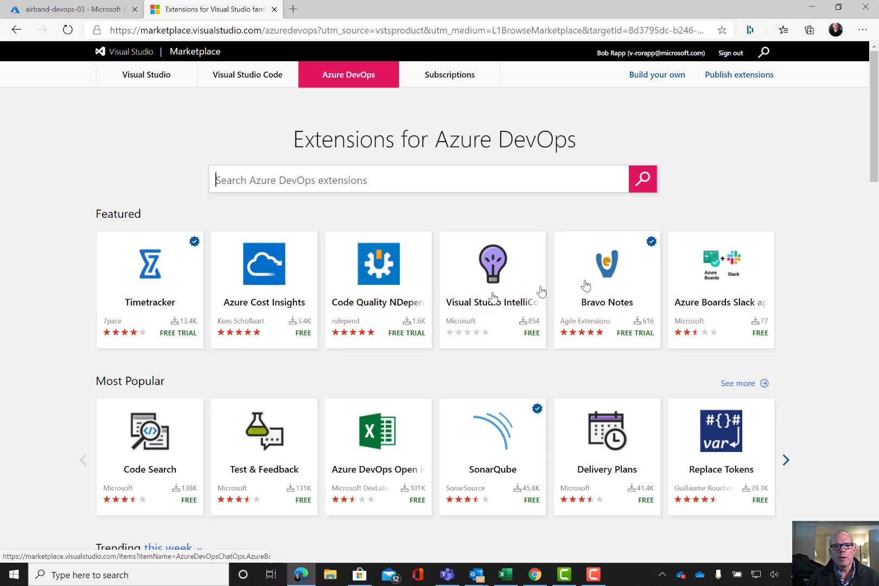
pyautogui.scroll(-3, 492, 278)
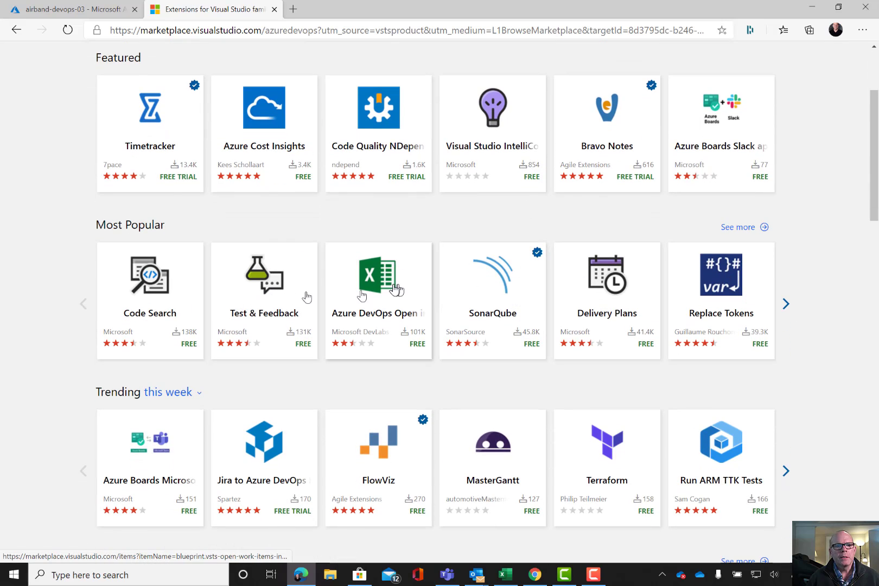
pyautogui.scroll(-2, 331, 256)
pyautogui.scroll(-10, 333, 255)
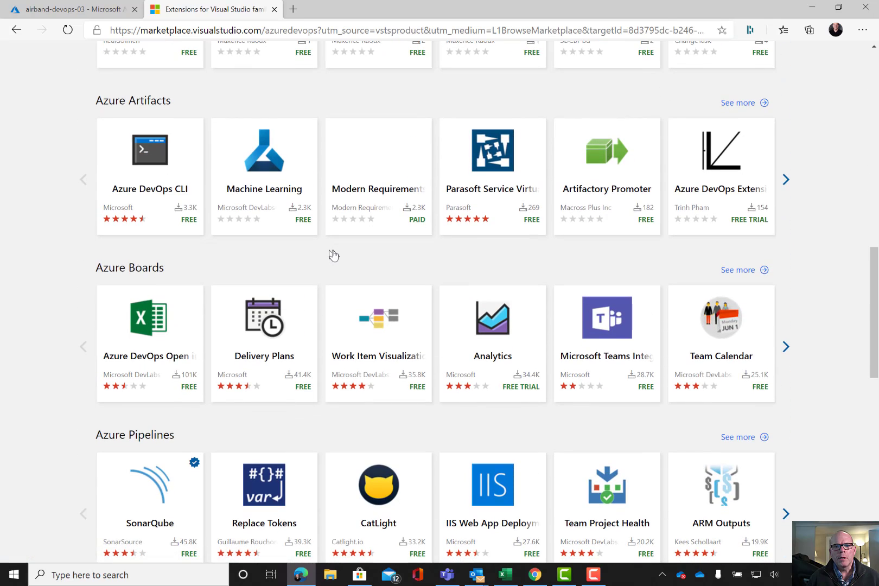
# Open the Microsoft Teams Integration extension and read its getting-started article on creating a service hook with Microsoft Teams
pyautogui.click(610, 304)
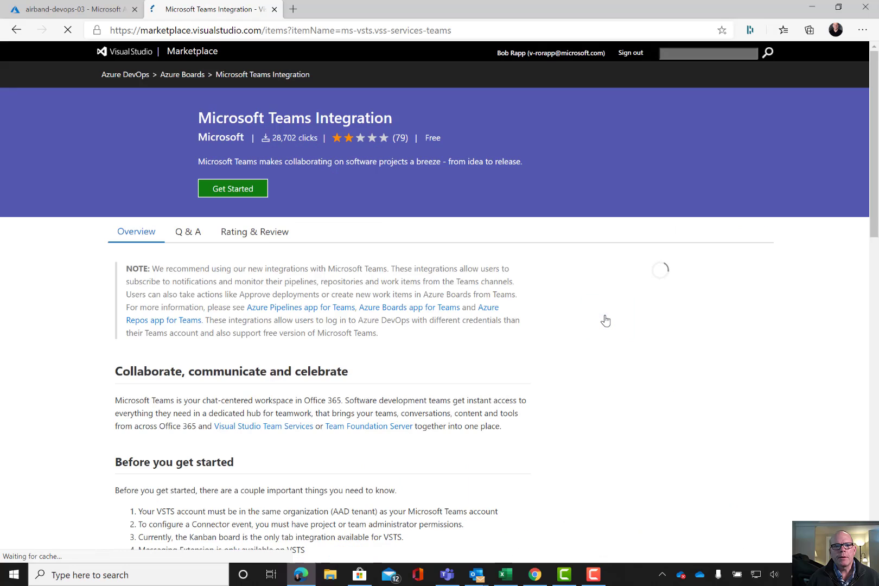
pyautogui.click(243, 186)
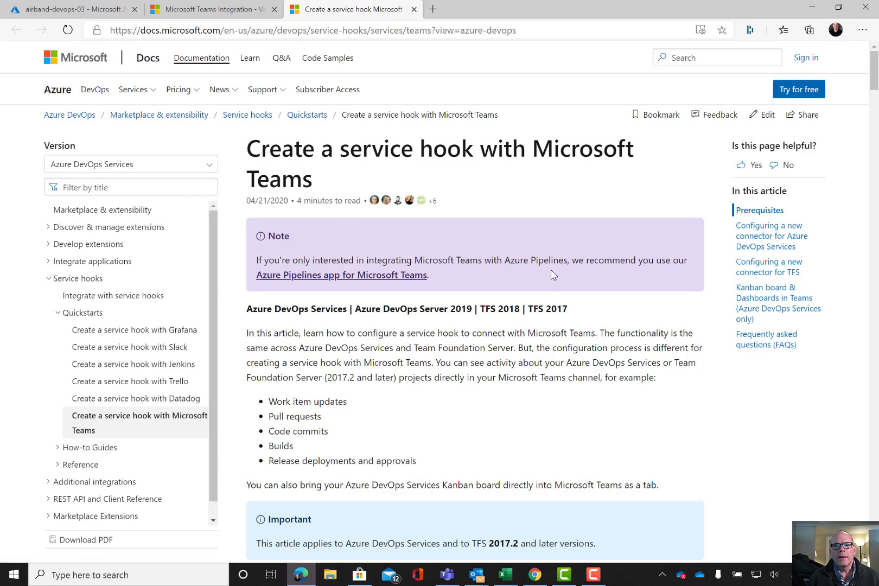
pyautogui.scroll(-4, 557, 337)
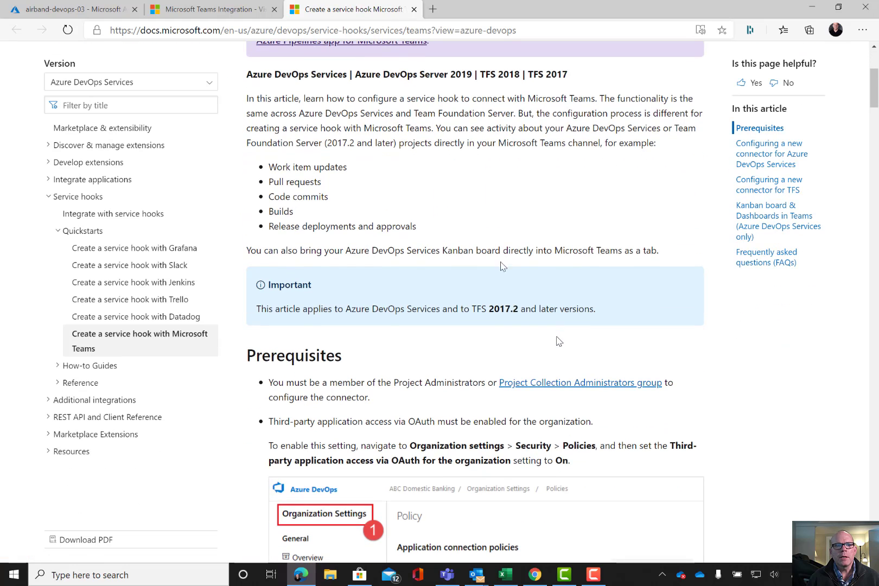
# Return to the airband-devops-03 resource in the Azure portal and open its repository in Azure DevOps
pyautogui.click(231, 11)
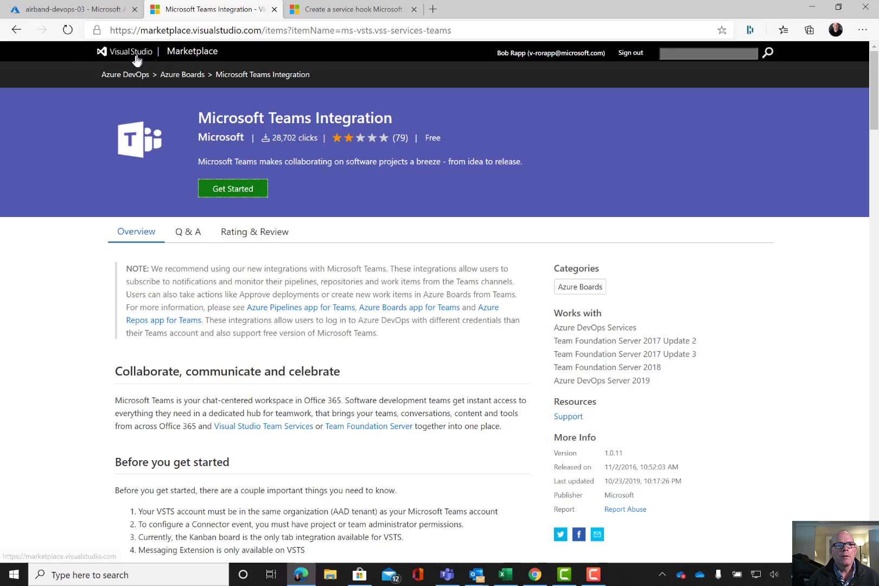
pyautogui.click(107, 11)
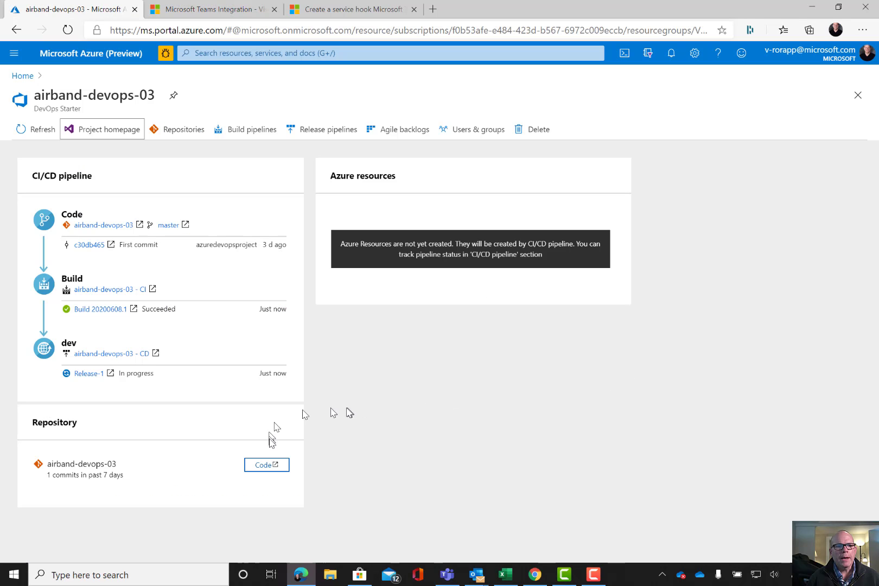
pyautogui.click(189, 137)
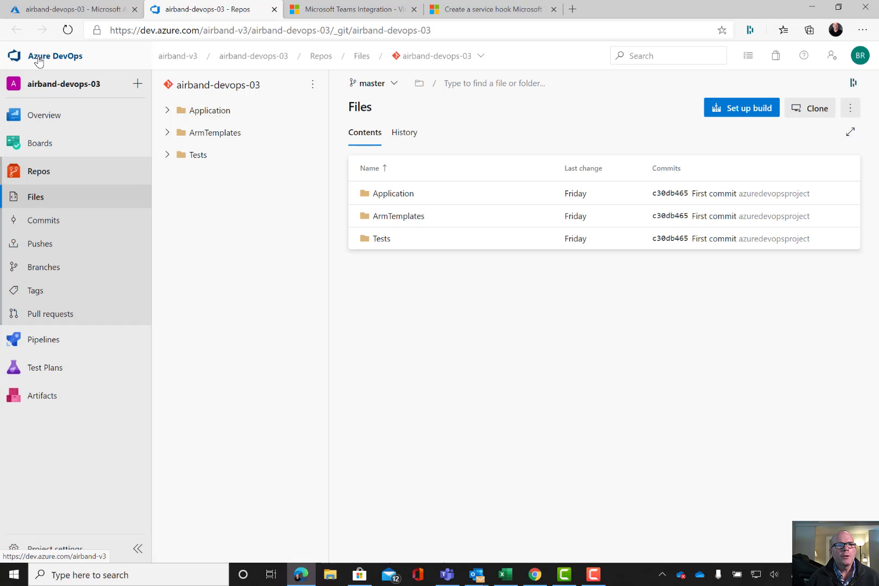
# Open the airband-devops-03 project from the airband-v3 organization's project list and view the form for inviting members
pyautogui.click(38, 61)
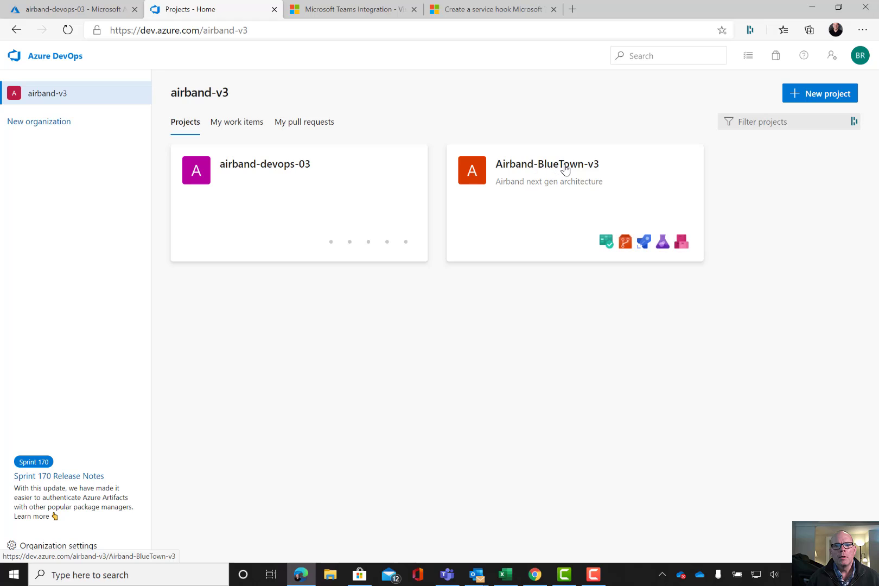
pyautogui.click(252, 167)
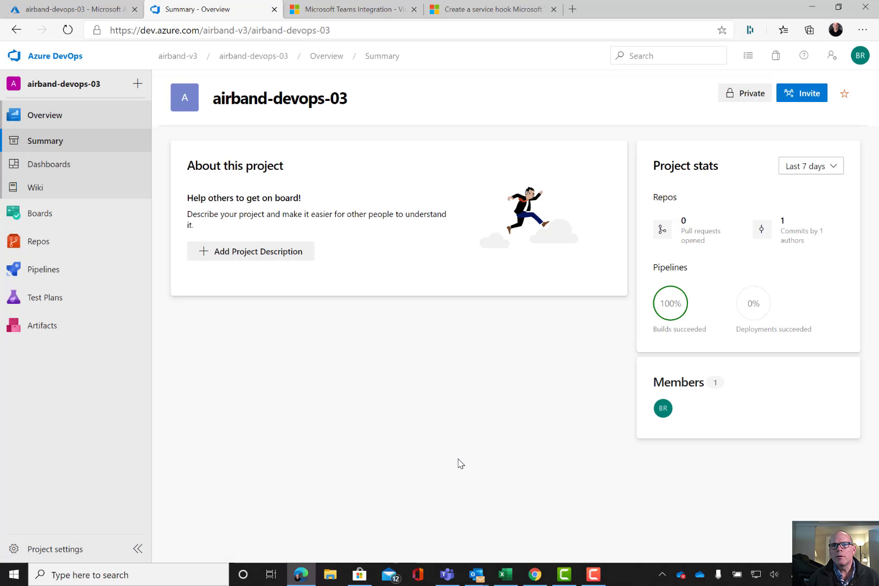
pyautogui.click(813, 92)
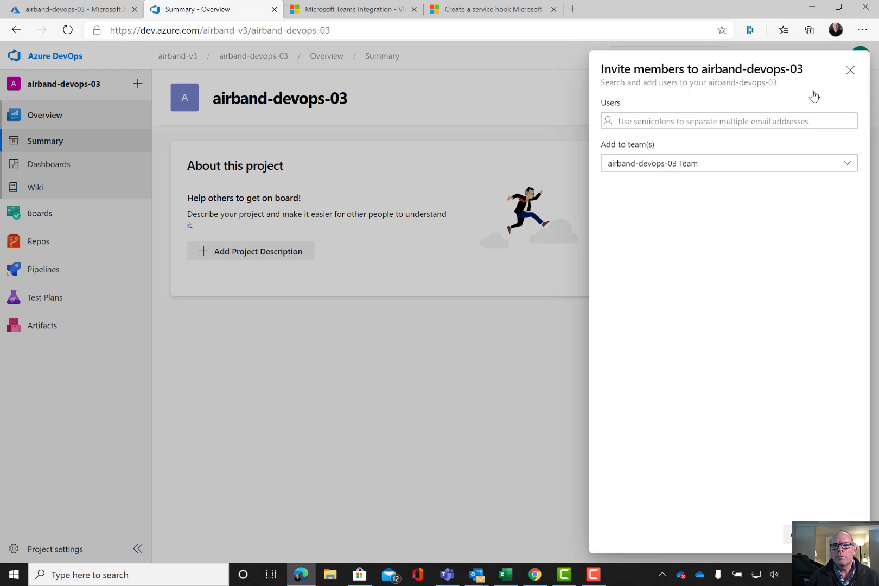
pyautogui.click(850, 71)
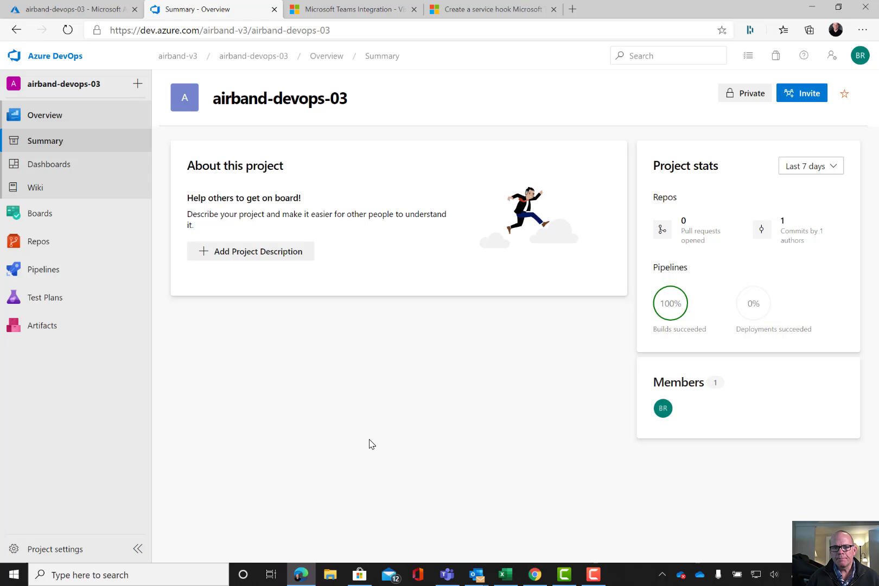
pyautogui.click(564, 574)
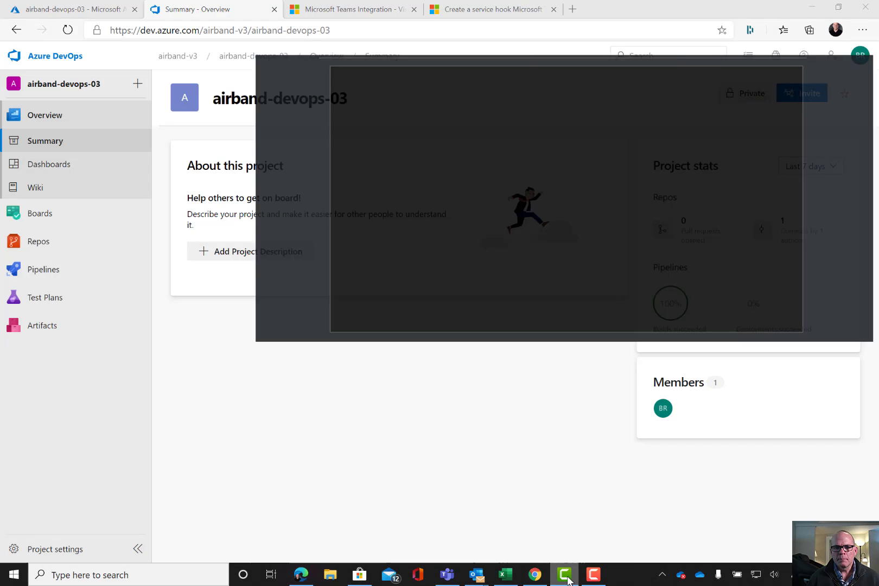
pyautogui.click(27, 27)
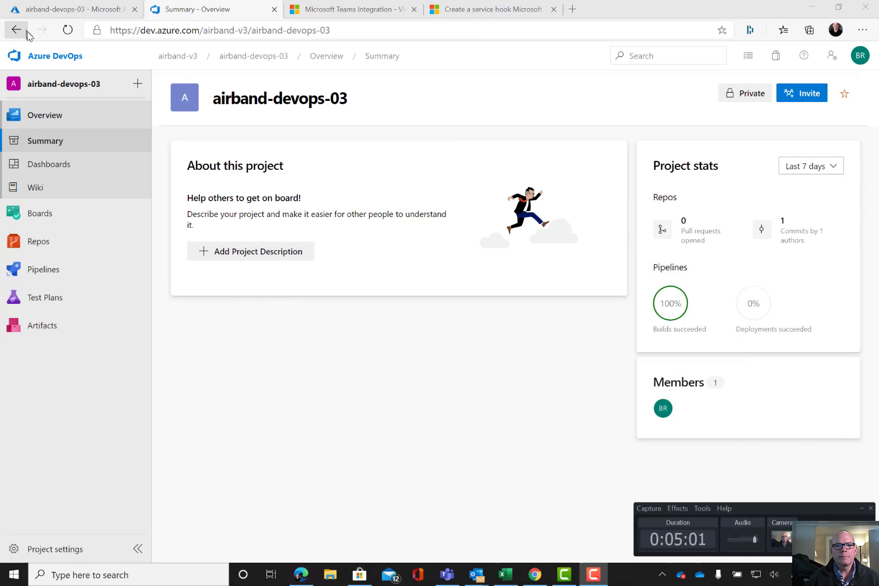